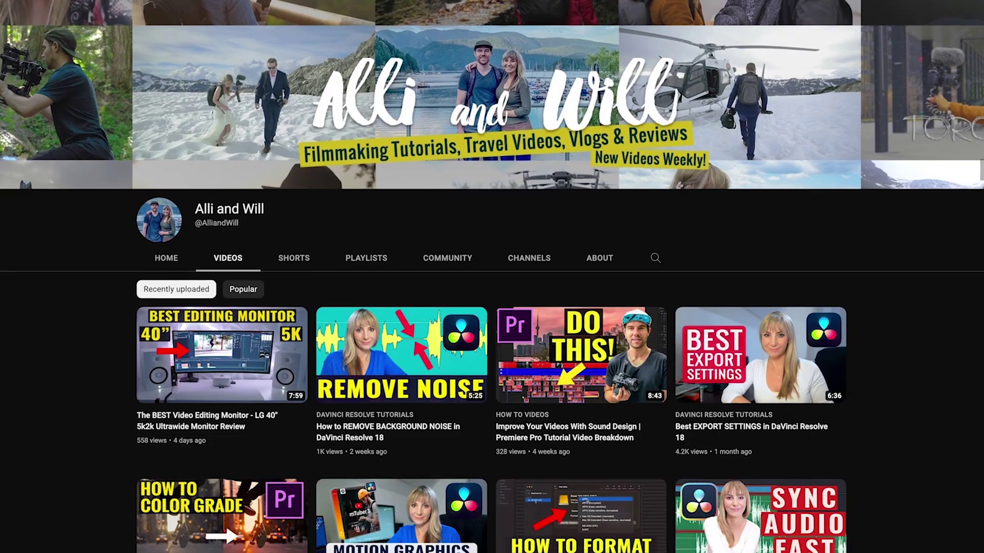
Step: Move the aerial clip up onto a new Video 3 track
scroll(491, 308, "down", 20)
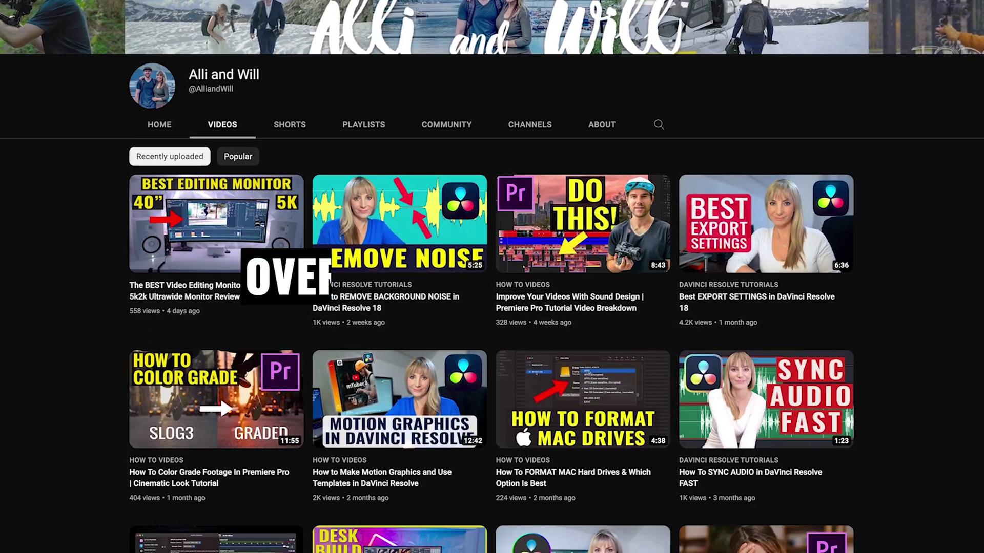
scroll(492, 307, "down", 2)
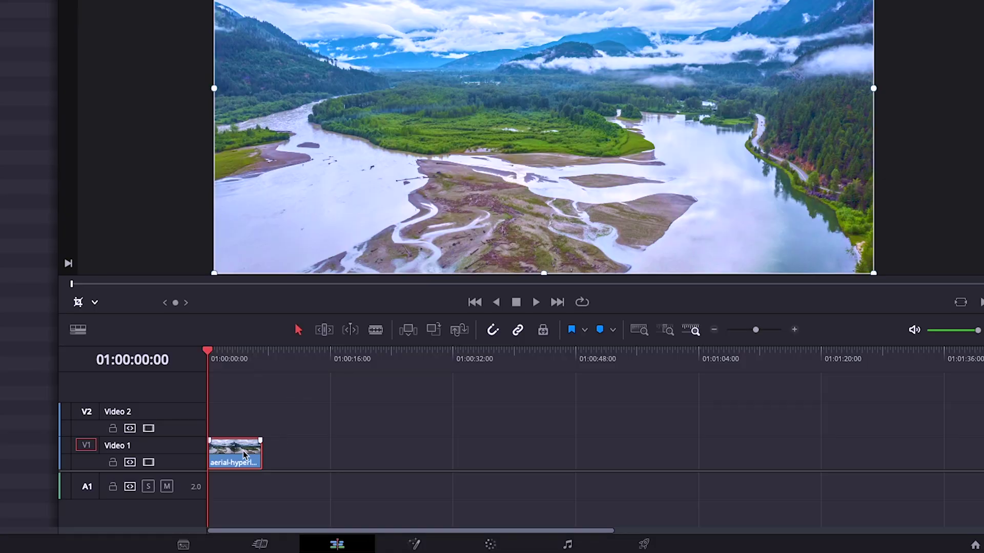
left_click_drag(243, 451, 244, 394)
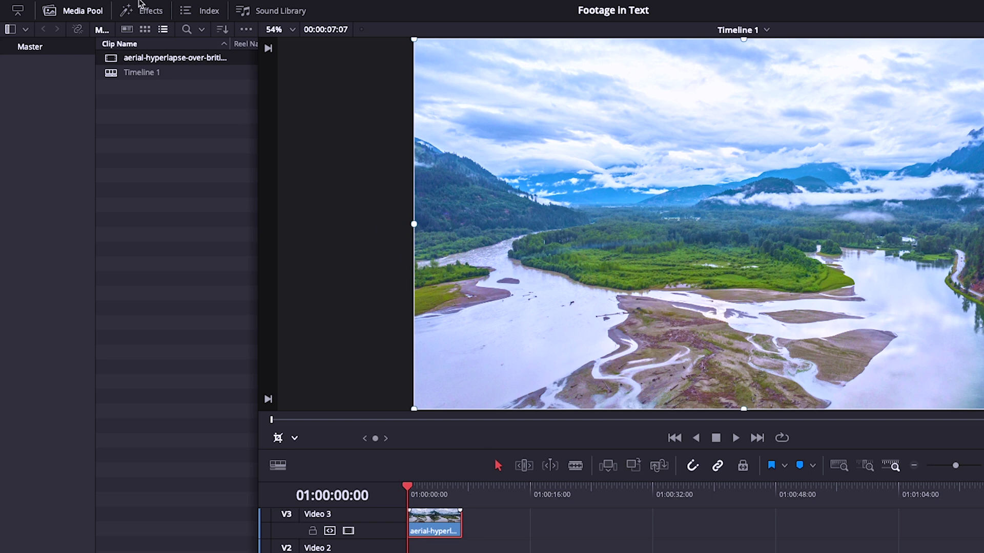
Step: Place a lengthened Text title at the start of Video 2 and disable Video 3
left_click(149, 17)
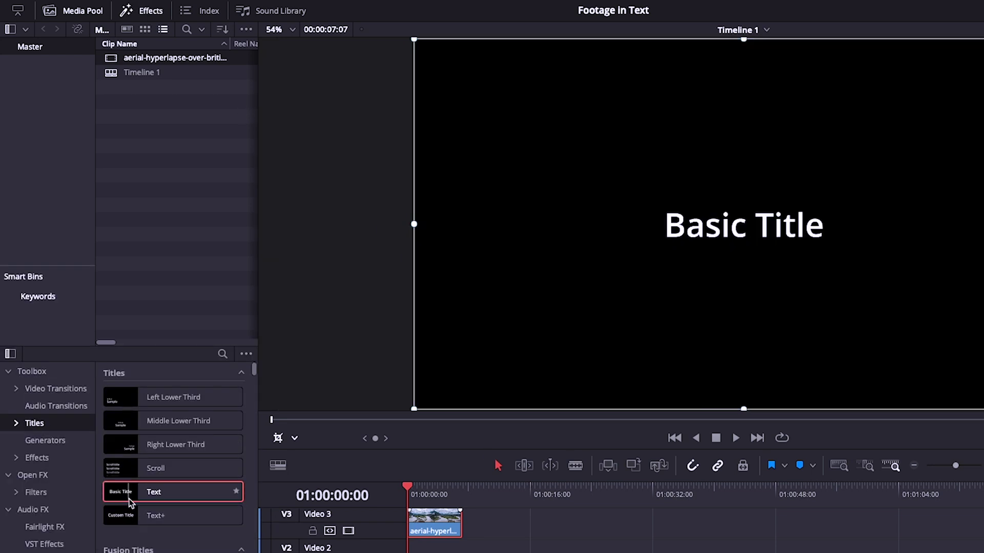
left_click_drag(130, 495, 372, 533)
left_click_drag(358, 477, 405, 488)
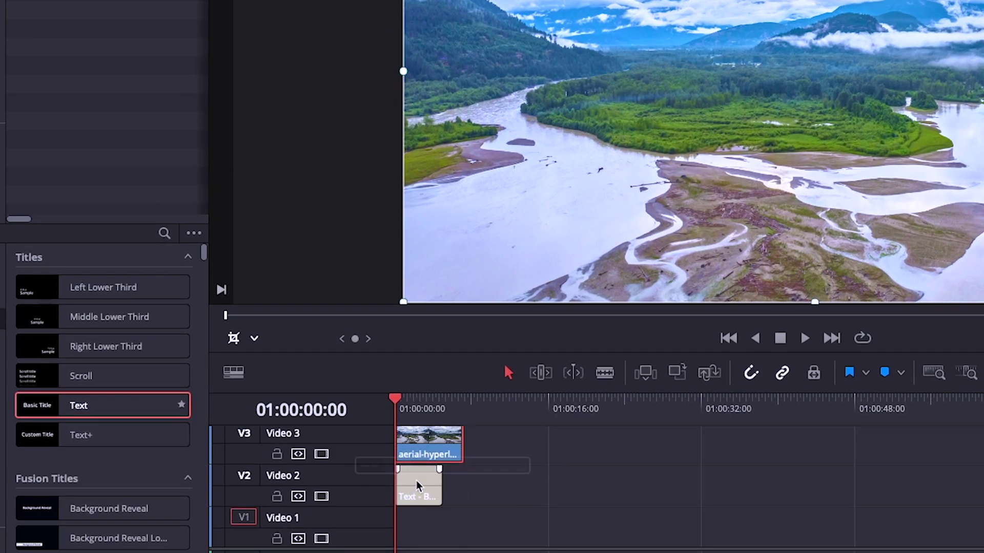
left_click_drag(442, 488, 470, 484)
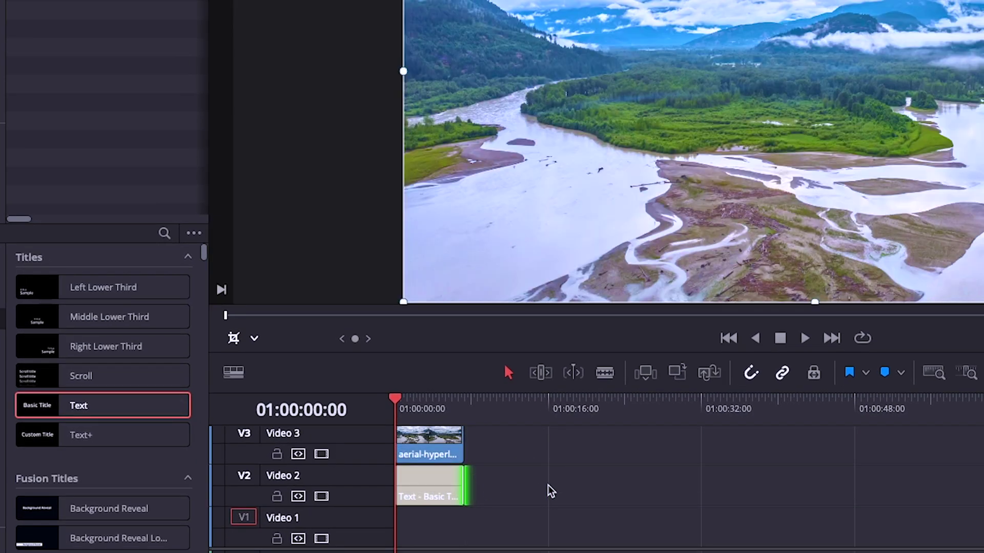
left_click(322, 455)
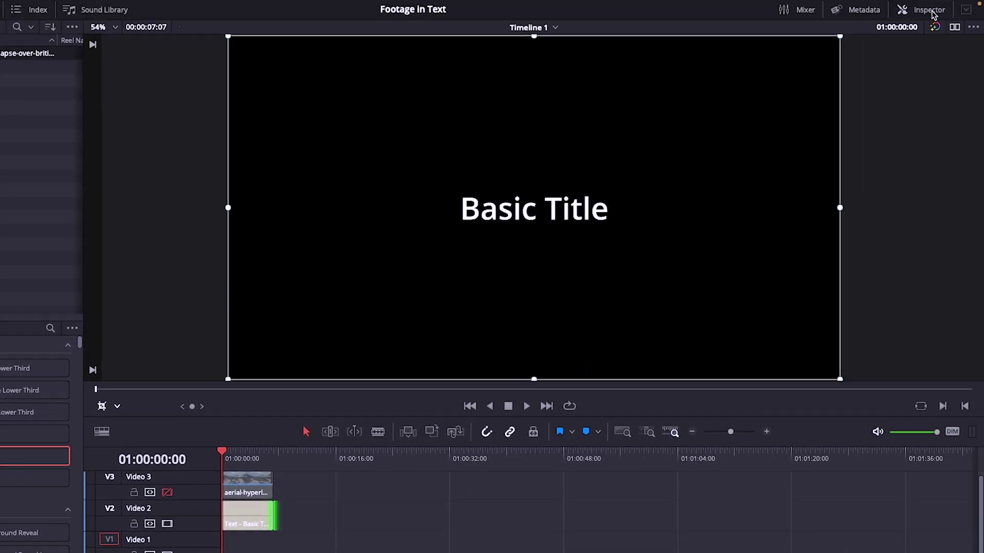
Step: In the Inspector, replace the Text clip's title text with ESCAPE
left_click(932, 11)
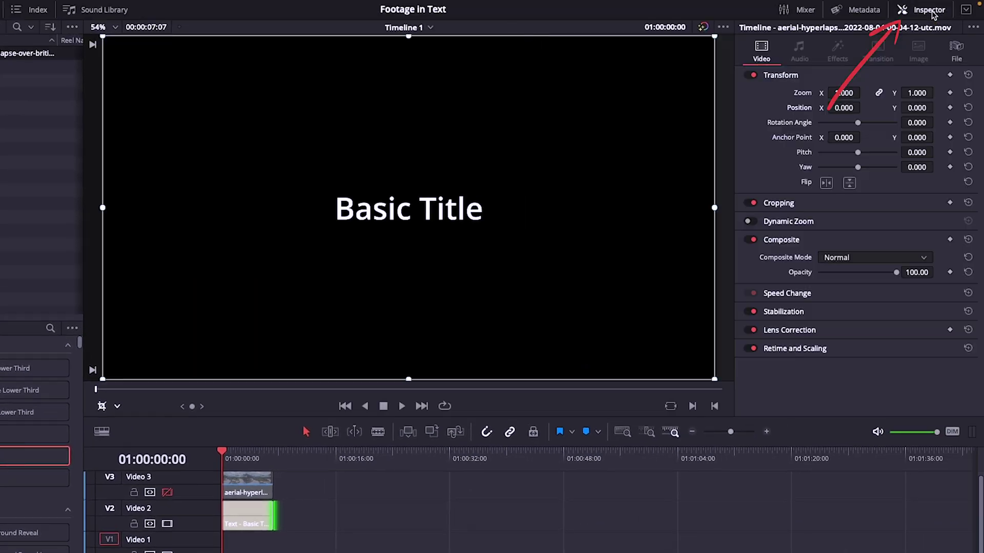
left_click(241, 518)
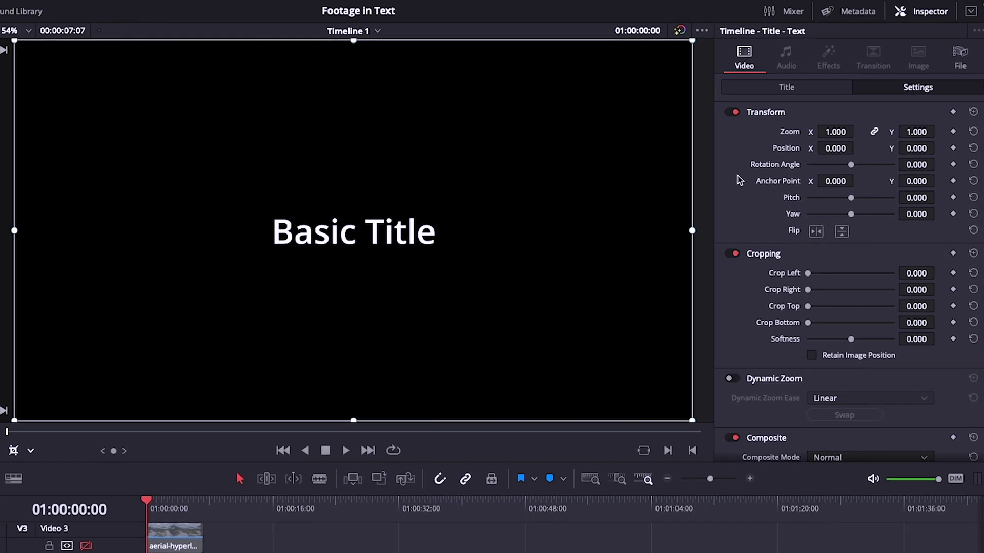
left_click(783, 89)
triple_click(720, 139)
type("ESCAPE")
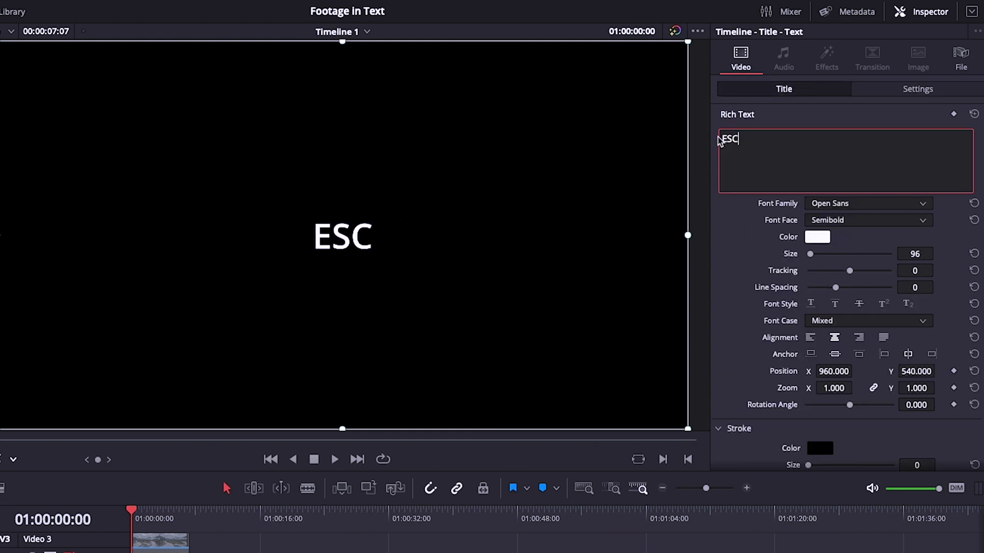
Step: Set the ESCAPE font to Bebas Neue, size 800, tracking -2, Position Y 477
left_click(860, 204)
scroll(825, 413, "up", 15)
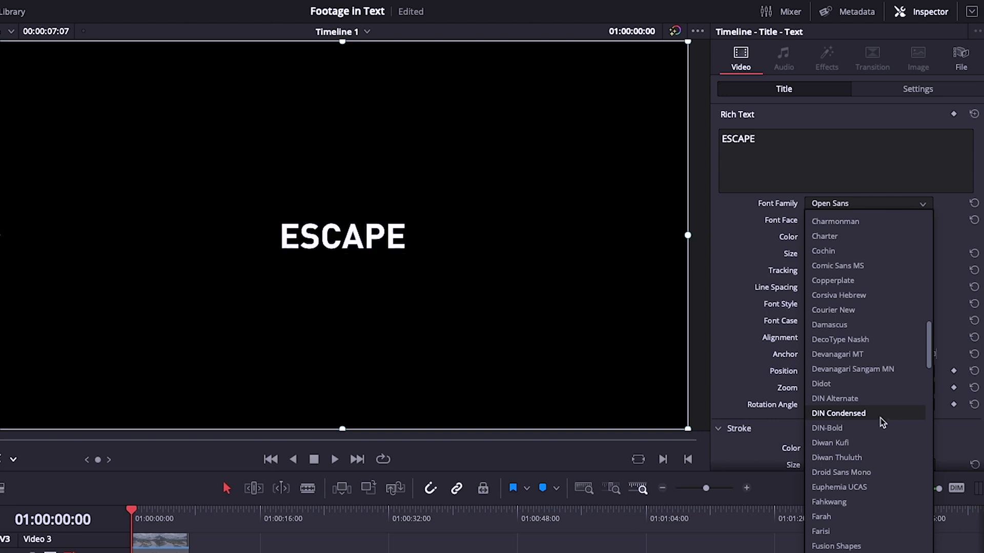
scroll(869, 507, "down", 5)
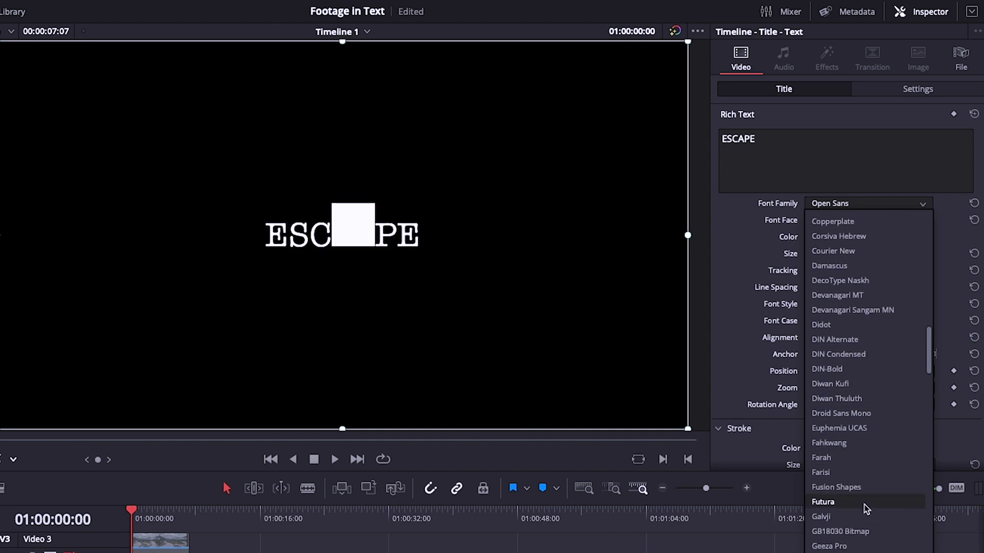
scroll(869, 508, "down", 9)
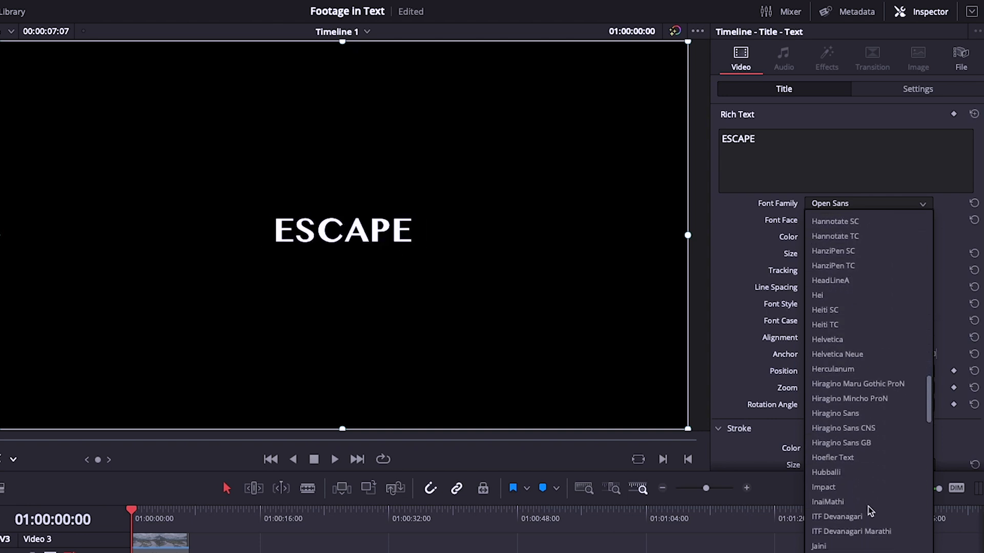
left_click(921, 493)
scroll(869, 261, "up", 10)
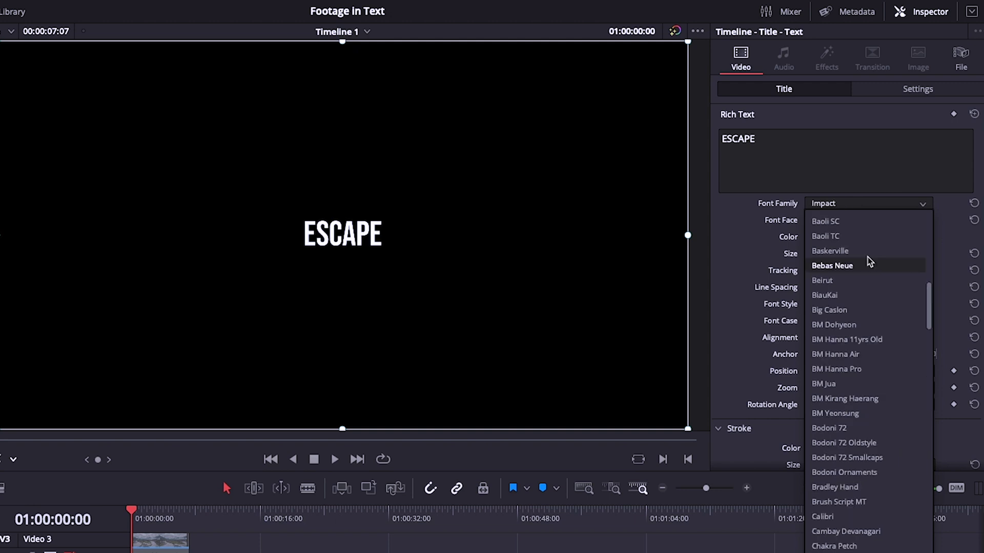
left_click(872, 264)
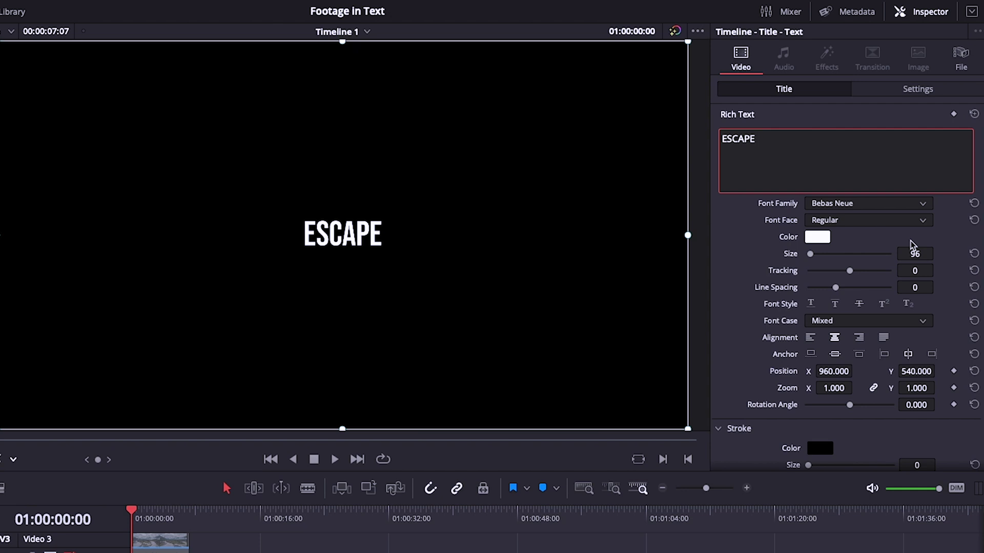
left_click_drag(810, 254, 848, 274)
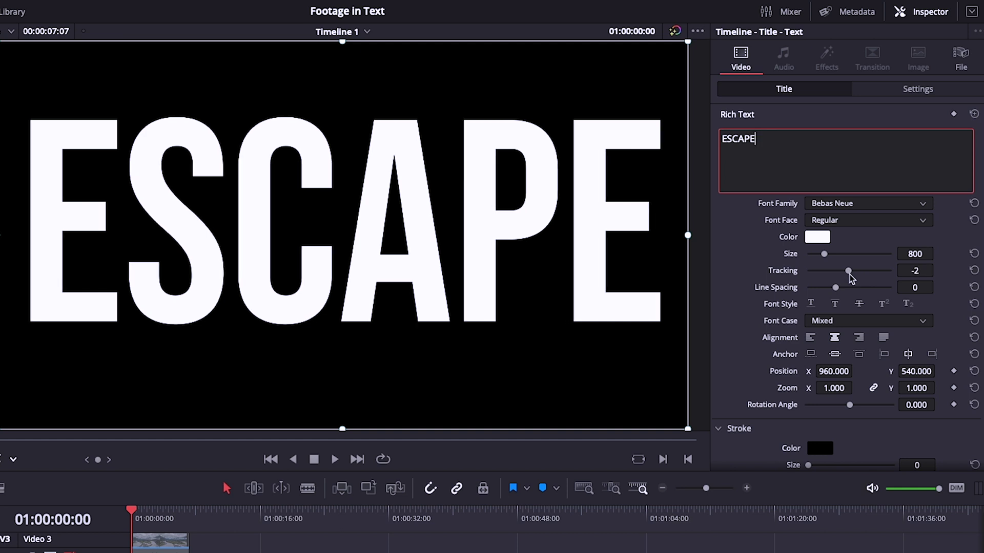
left_click_drag(930, 372, 940, 372)
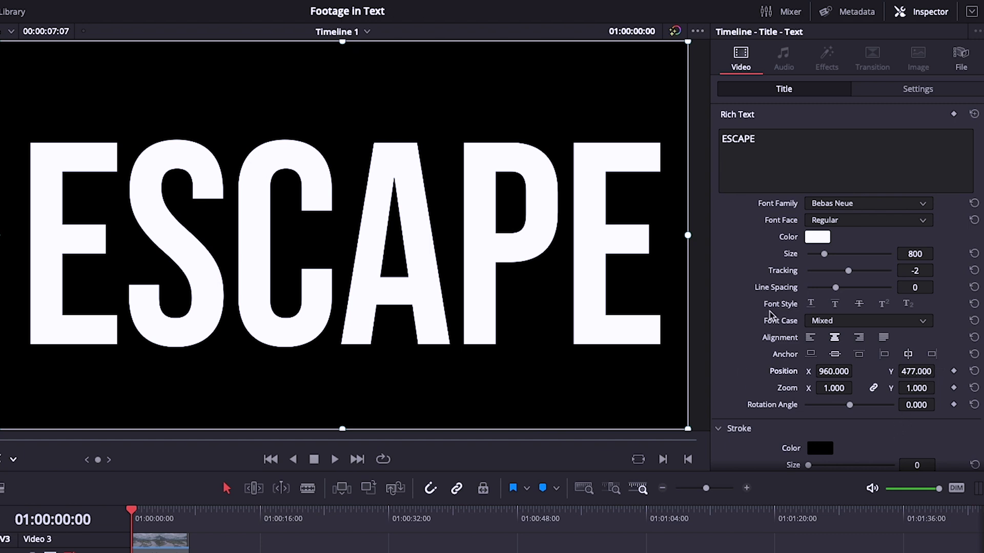
Step: Set the ESCAPE title clip's composite mode to Alpha
left_click(890, 91)
scroll(754, 319, "down", 2)
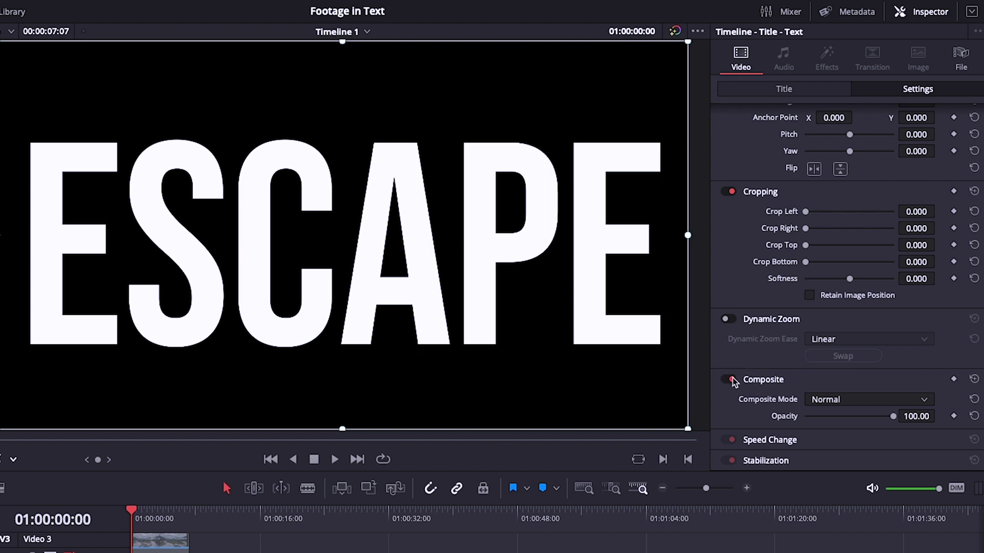
left_click(810, 400)
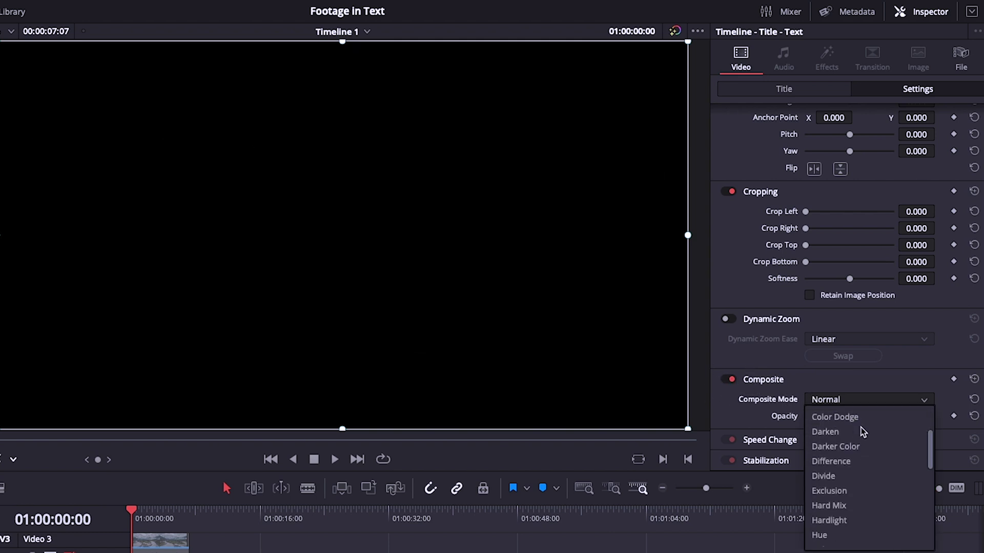
scroll(871, 468, "down", 5)
left_click(872, 498)
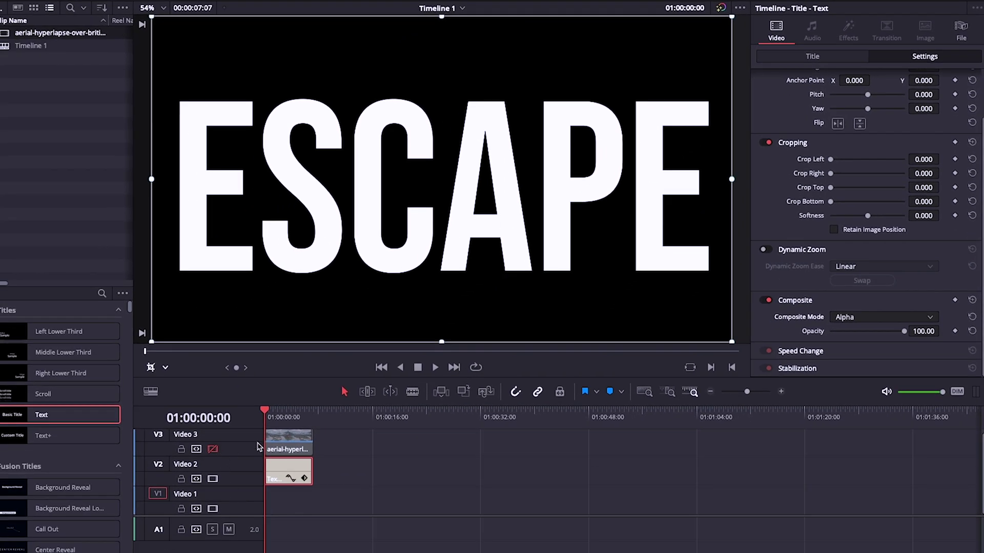
Step: Re-enable the aerial clip, set its composite mode to Foreground, and move it to Position Y -71
left_click(213, 450)
left_click(307, 448)
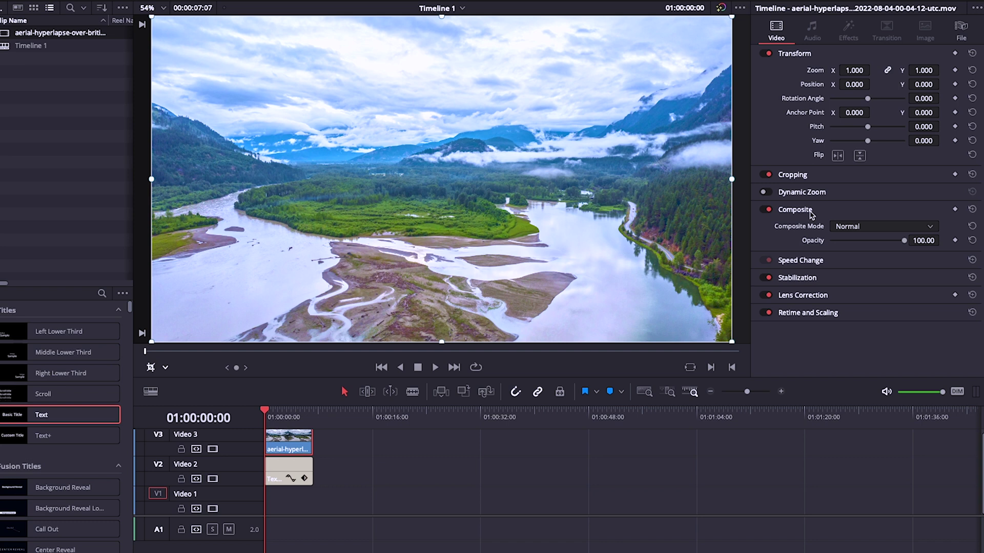
left_click(852, 226)
scroll(855, 292, "down", 5)
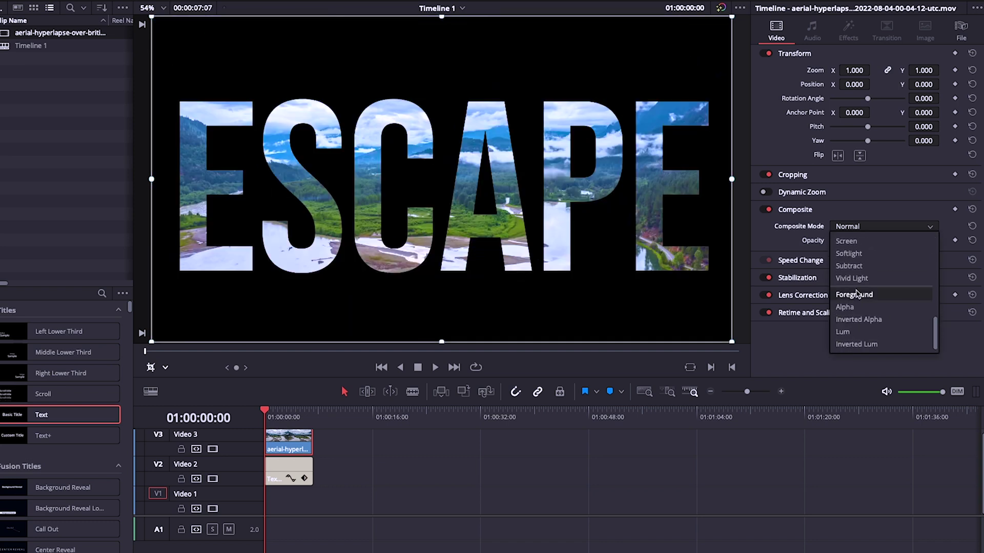
left_click(867, 296)
left_click_drag(161, 318, 161, 339)
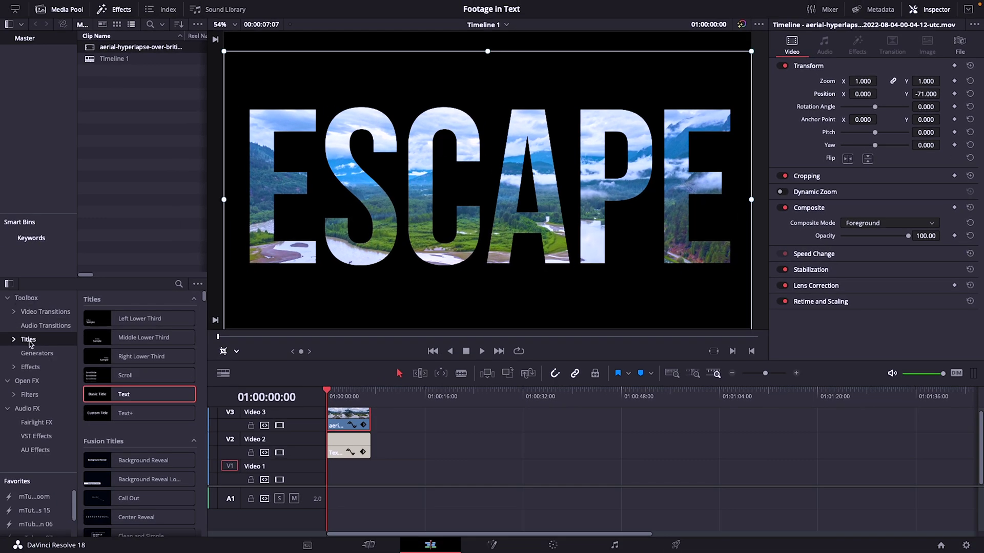
Step: Put a Solid Color generator on Video 1, extended to match the clips above
left_click(57, 356)
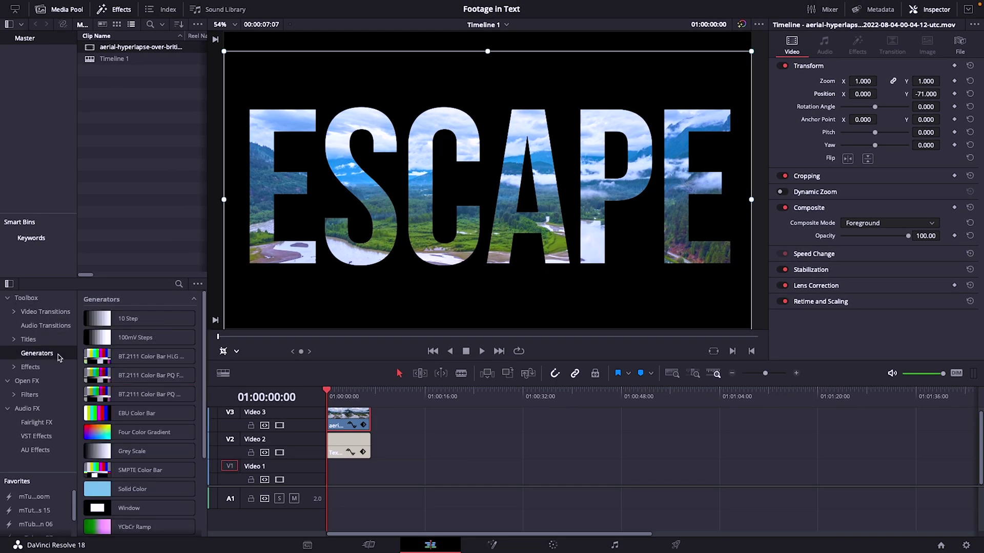
left_click_drag(145, 494, 325, 474)
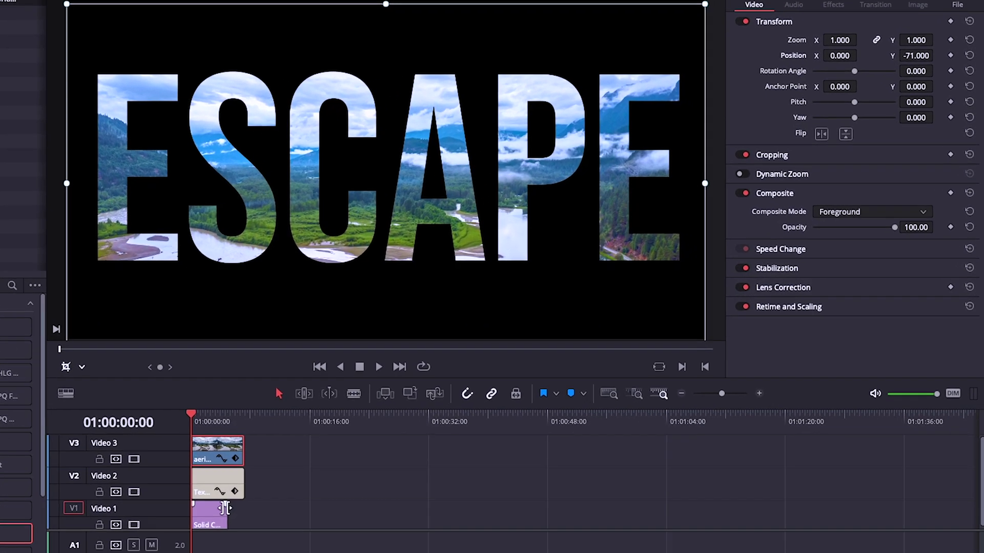
left_click(355, 467)
left_click_drag(225, 508, 245, 508)
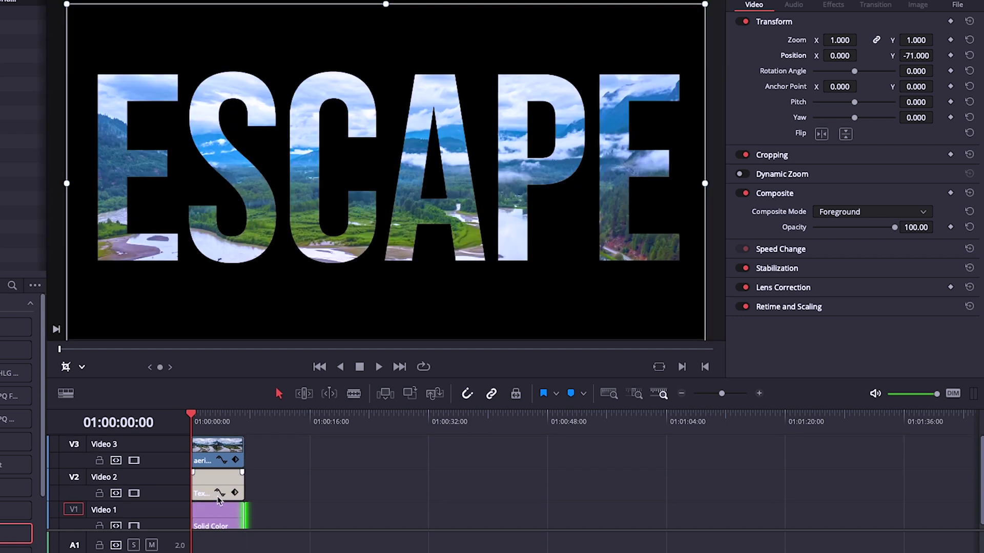
Step: Set the Solid Color generator's colour to white
left_click(221, 515)
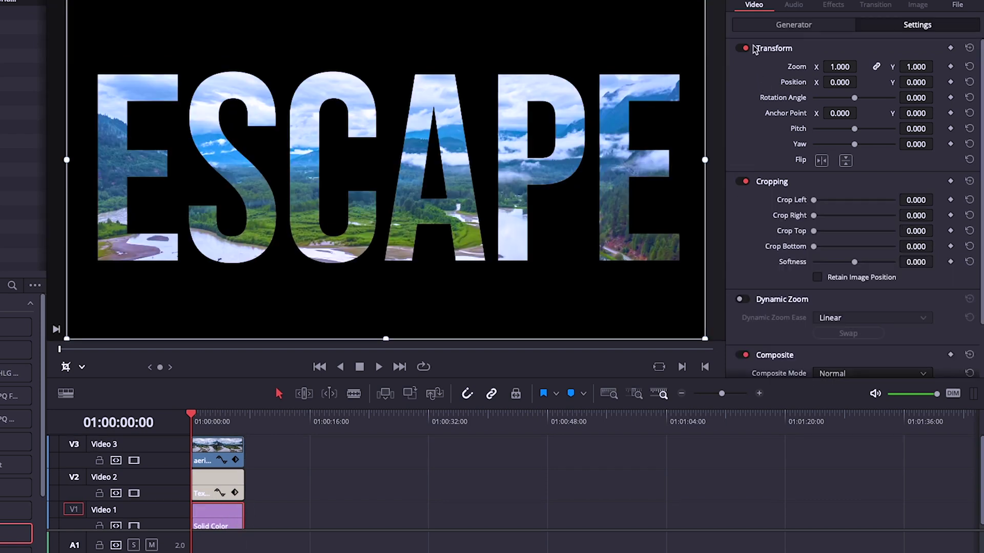
left_click(793, 25)
left_click(829, 68)
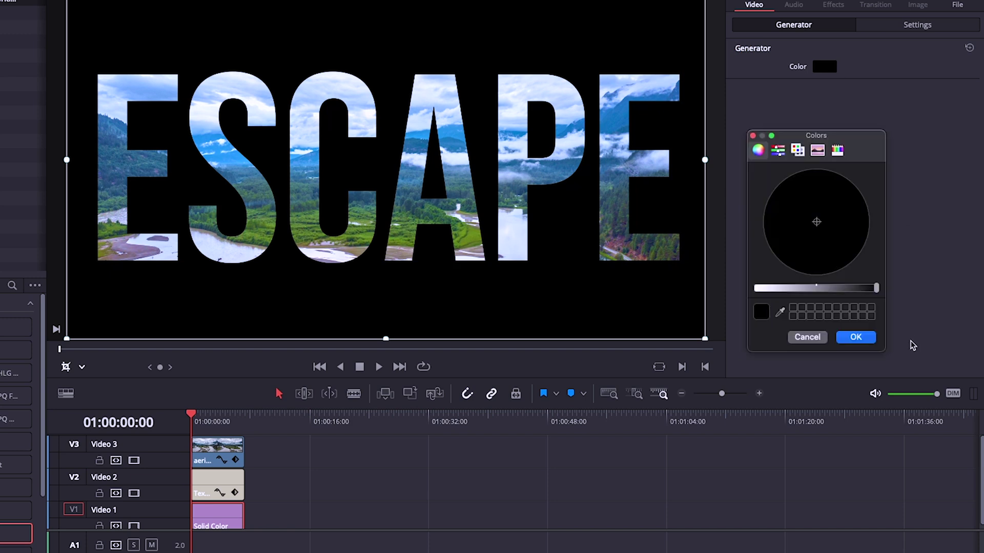
left_click_drag(876, 289, 737, 287)
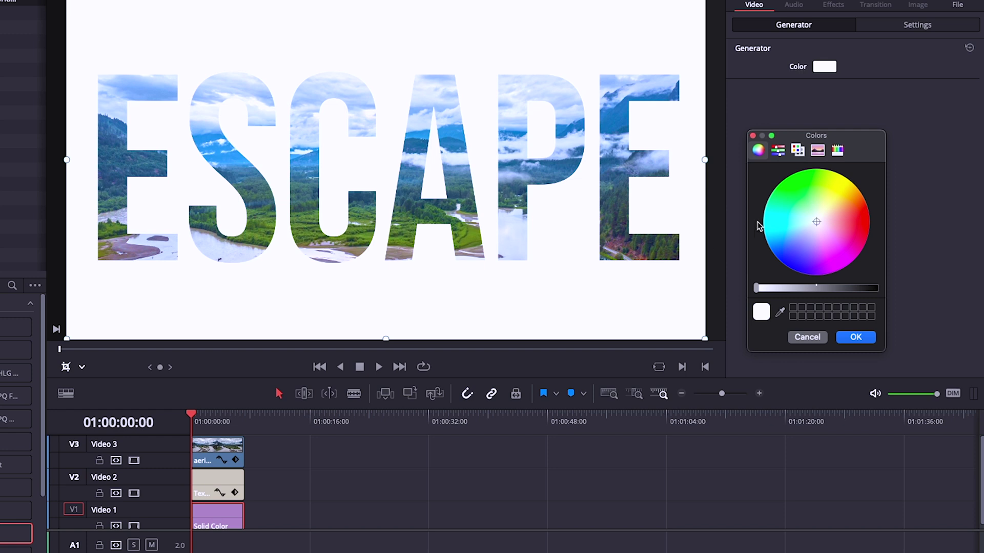
mouse_move(817, 224)
left_mouse_down()
mouse_move(779, 218)
mouse_move(799, 250)
mouse_move(843, 242)
mouse_move(856, 252)
mouse_move(821, 226)
left_mouse_up()
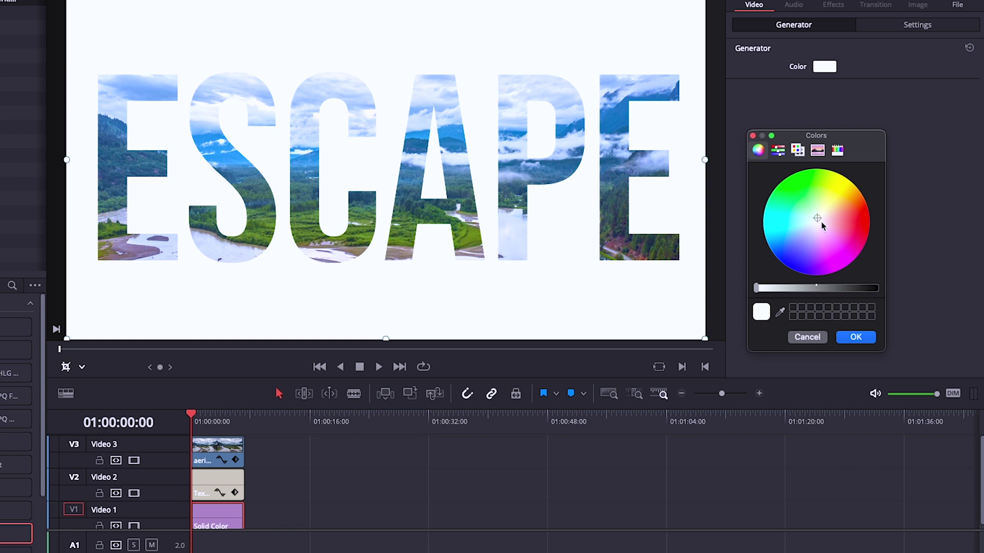
left_click(855, 337)
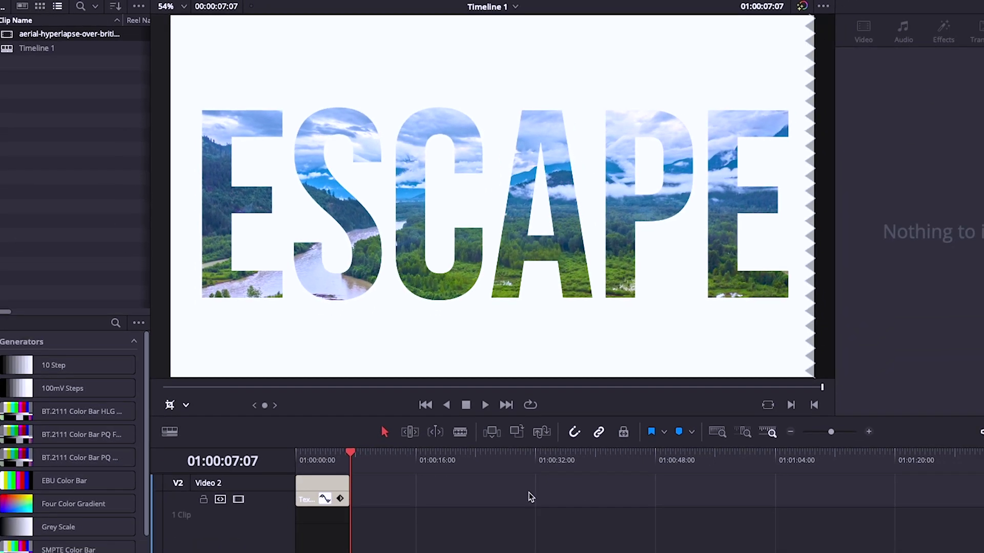
Step: Enable Dynamic Zoom on the ESCAPE clip, shrink one frame to a small box near the C, and play it back
left_click_drag(351, 455, 279, 461)
left_click(312, 493)
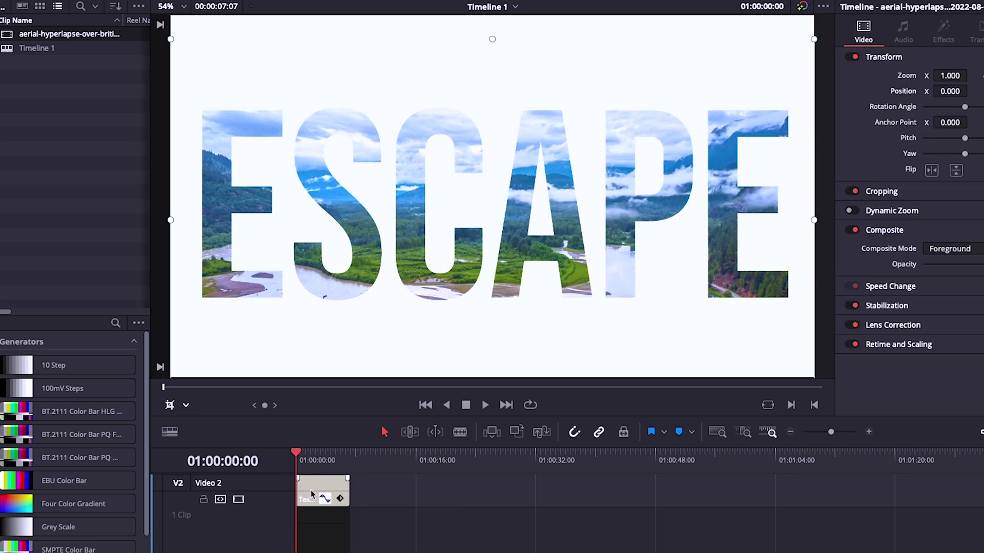
left_click(186, 406)
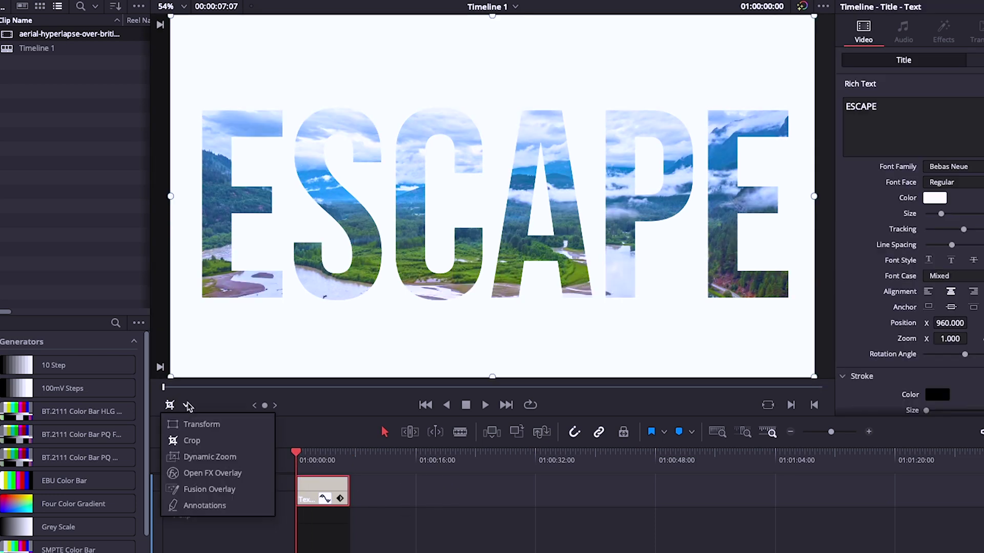
left_click(210, 457)
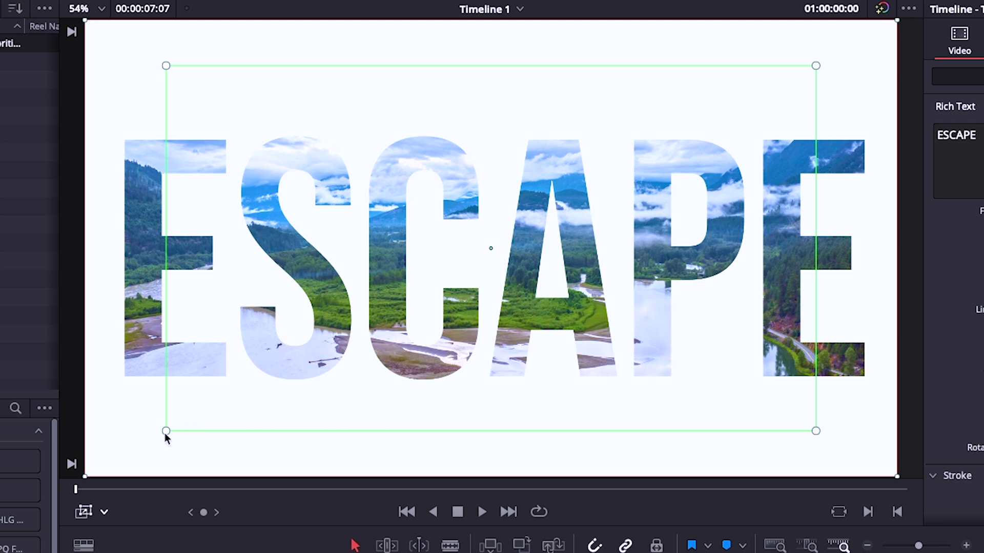
left_click_drag(165, 432, 452, 199)
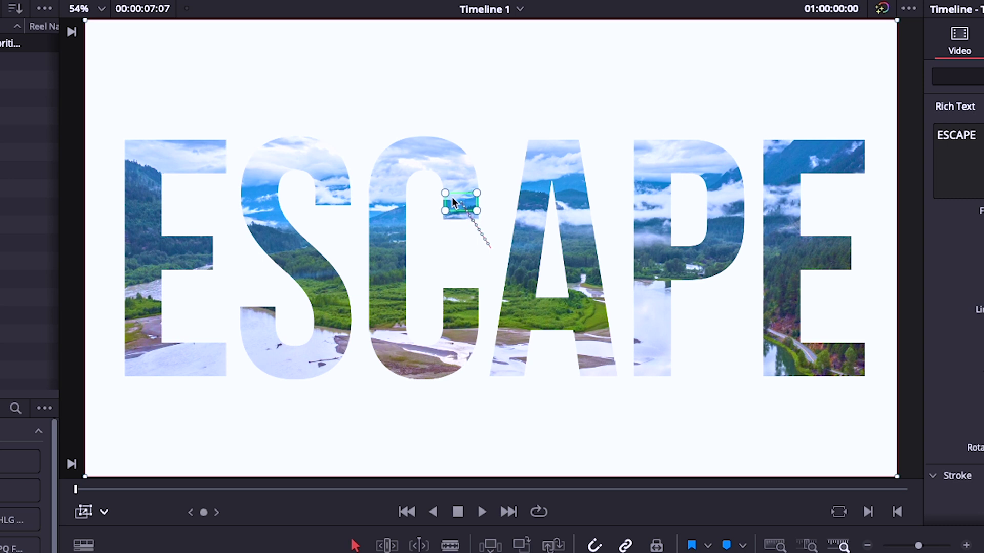
key("space")
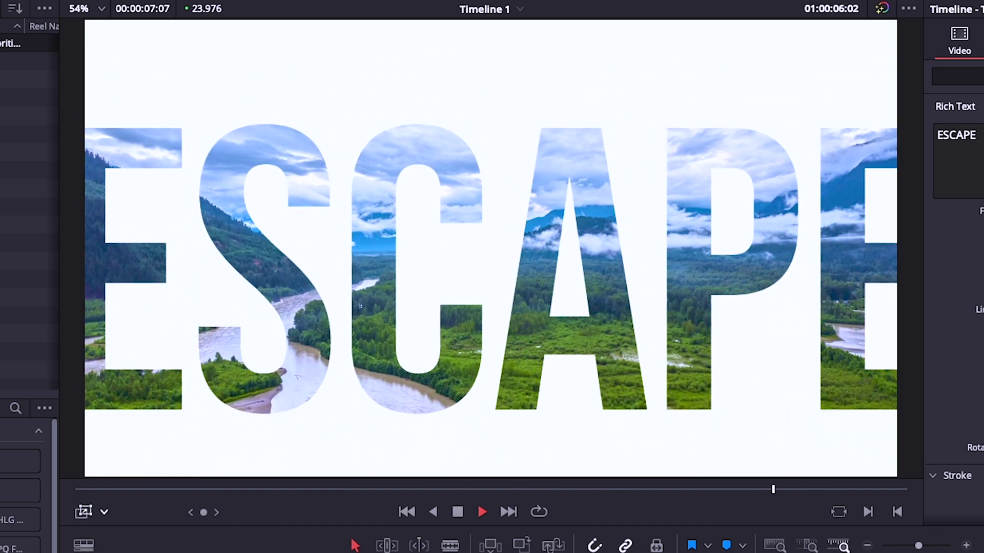
Step: Swap the dynamic zoom's start and end so it pushes into the C, then preview it
key("space")
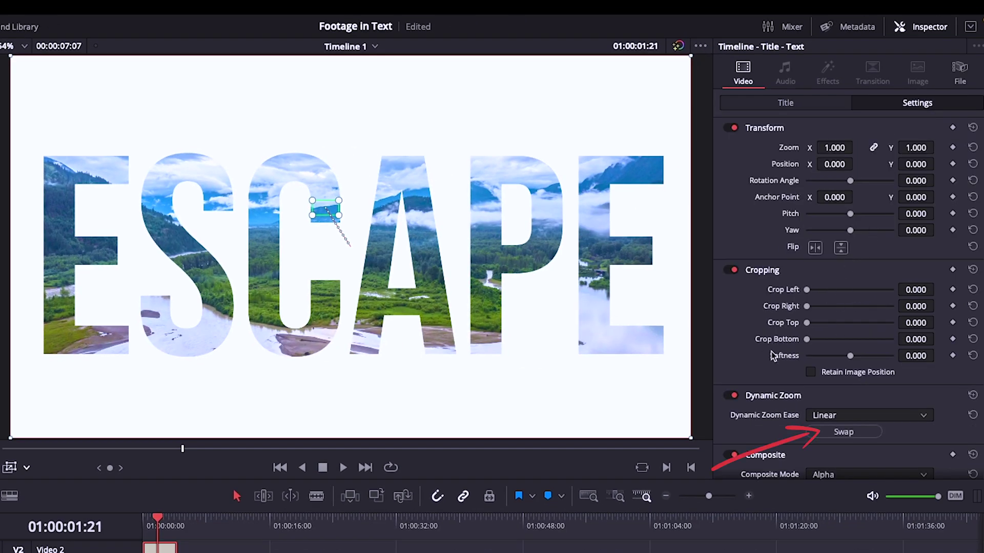
left_click(863, 433)
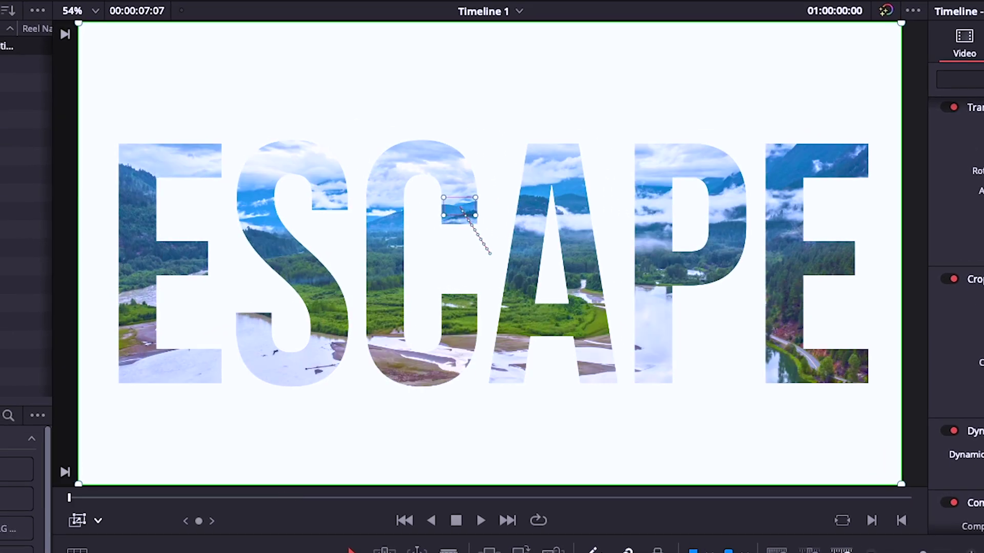
key("space")
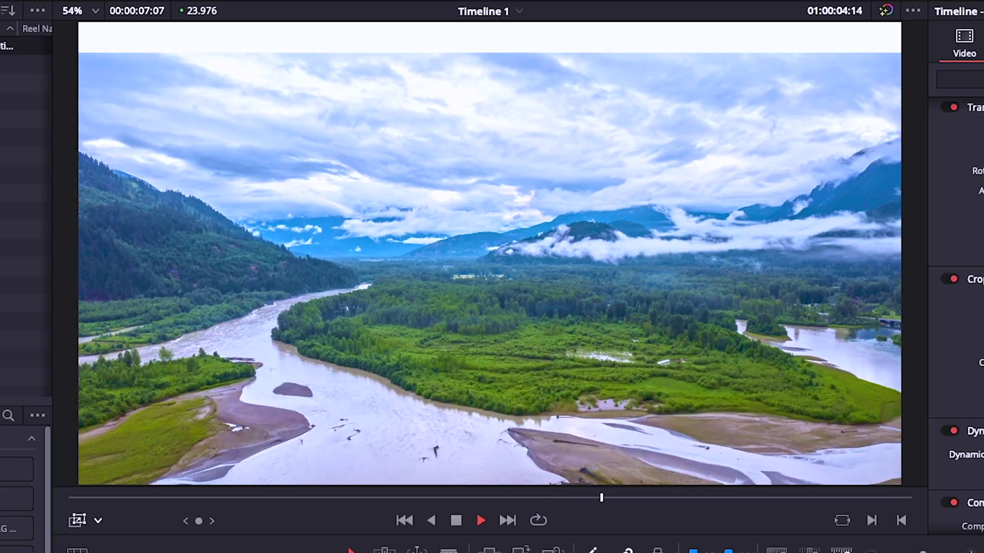
key("space")
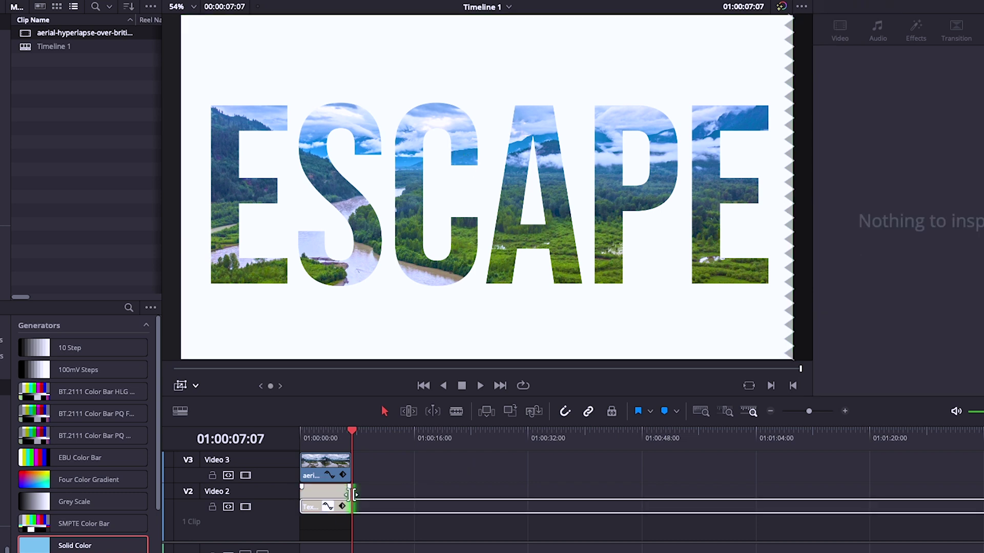
Step: Trim the ESCAPE clip on Video 2 to end shortly before the aerial clip
left_click_drag(352, 495, 336, 495)
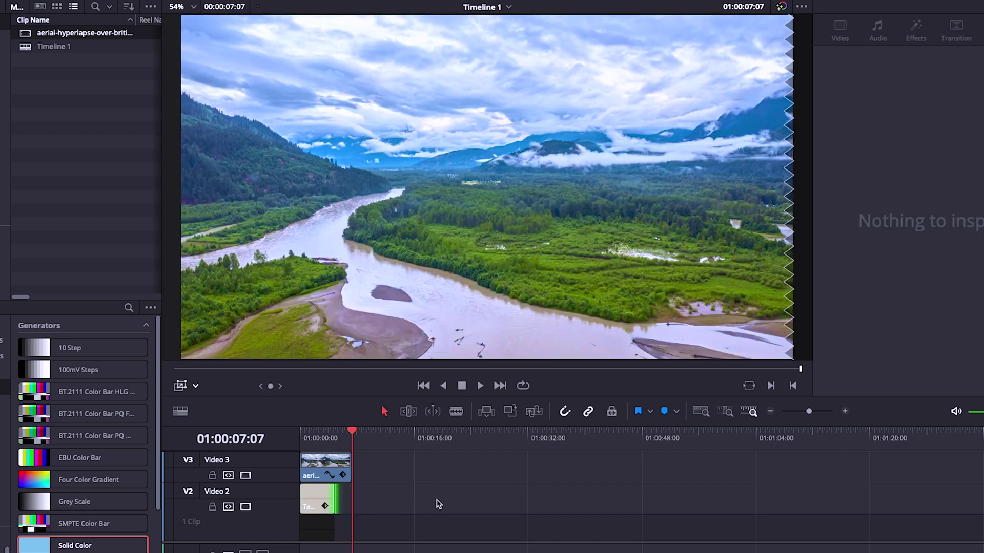